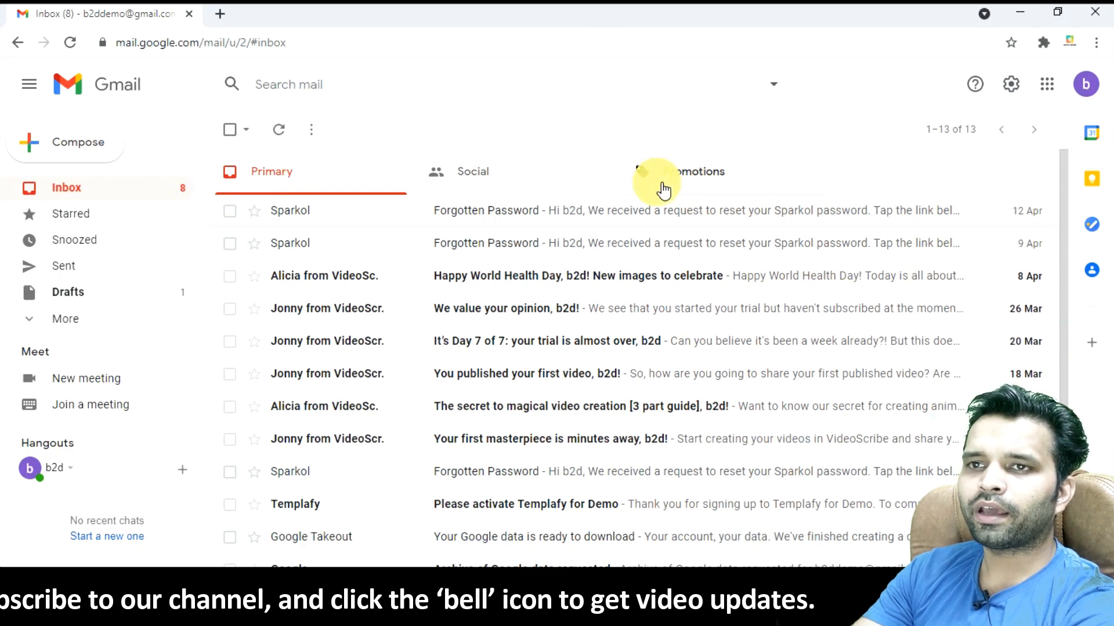
Step: Open Gmail's full settings on the Forwarding and POP/IMAP tab
scroll(516, 293, down, 3)
scroll(522, 313, up, 3)
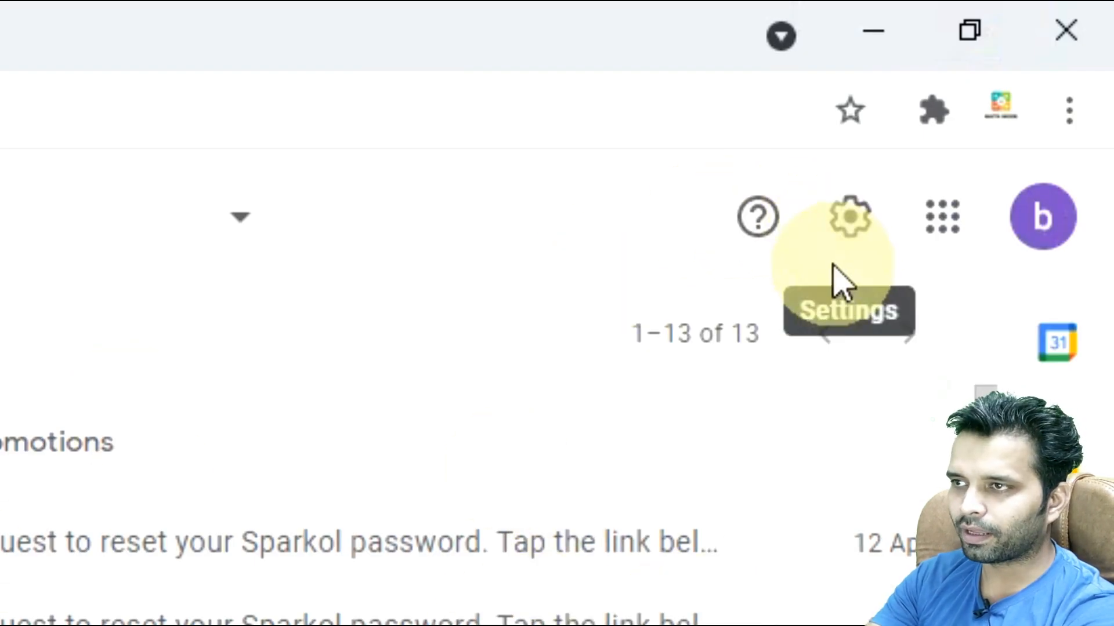
click(867, 243)
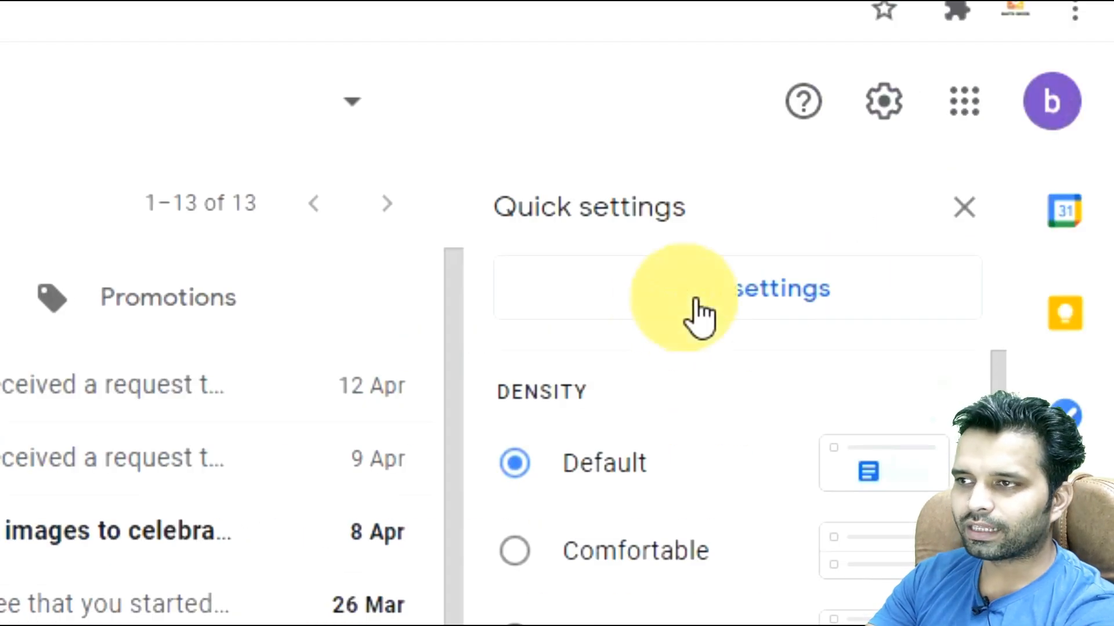
click(699, 308)
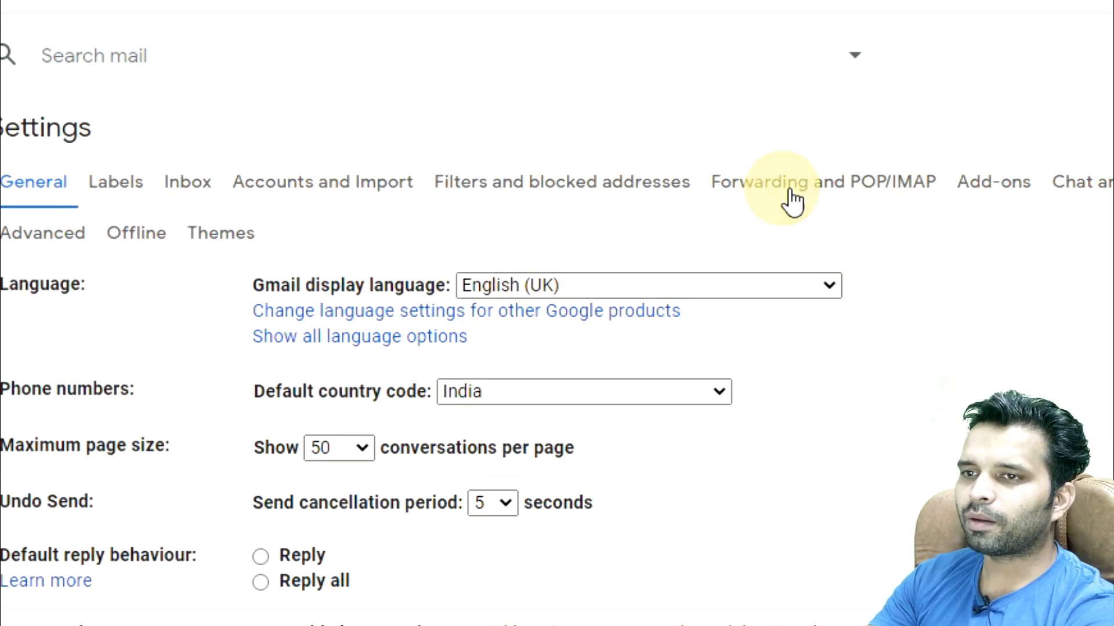
click(793, 200)
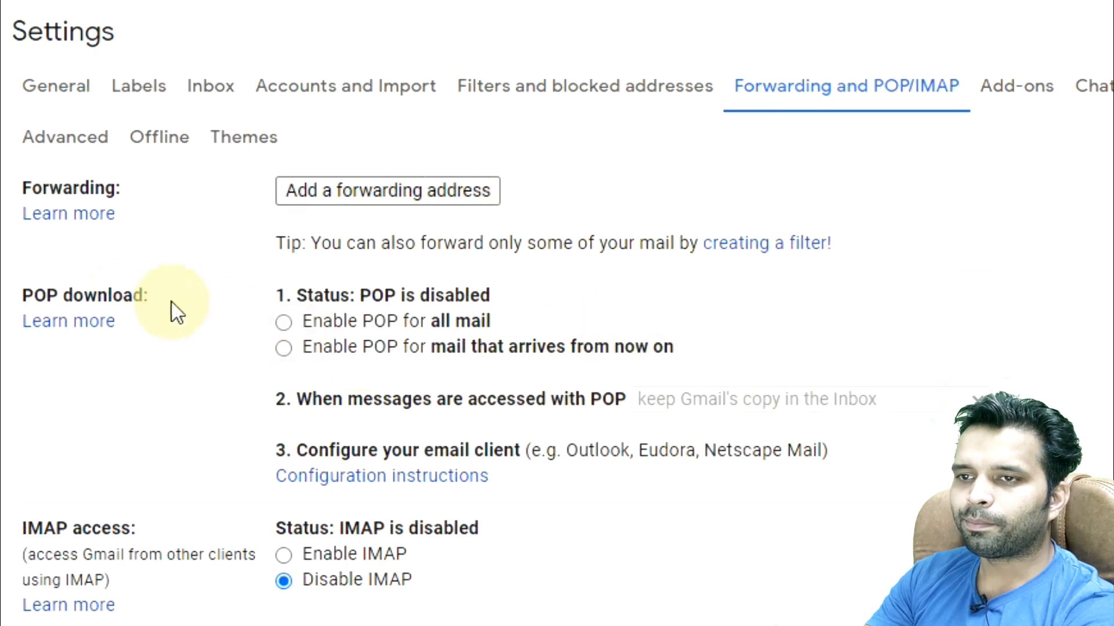
Step: Select Enable POP for all mail in the POP download section
drag(68, 297, 222, 299)
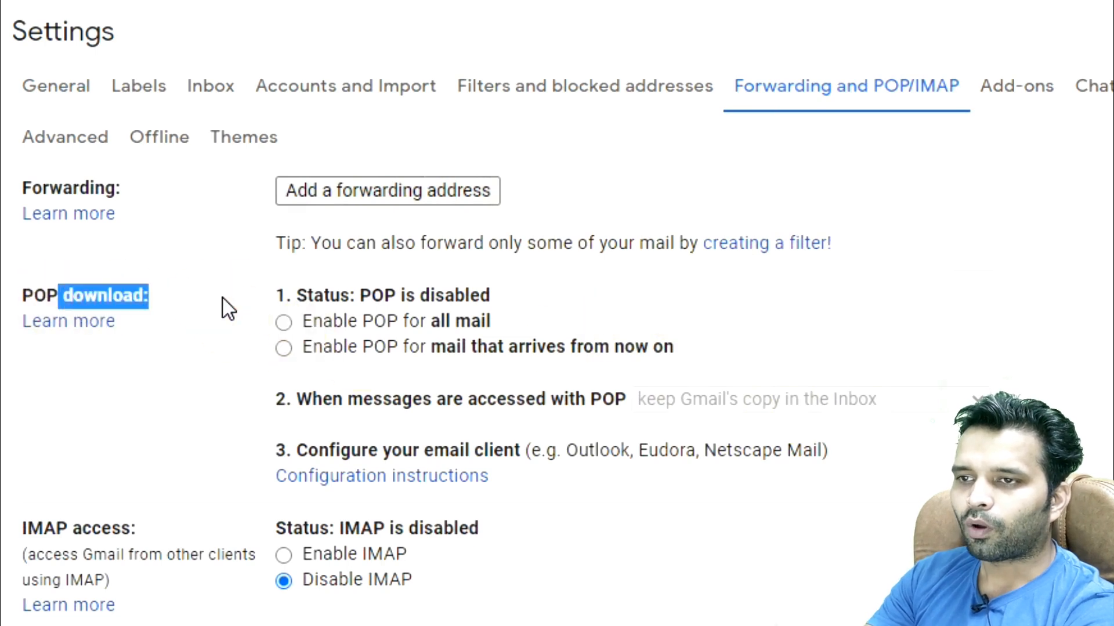
click(340, 308)
click(284, 341)
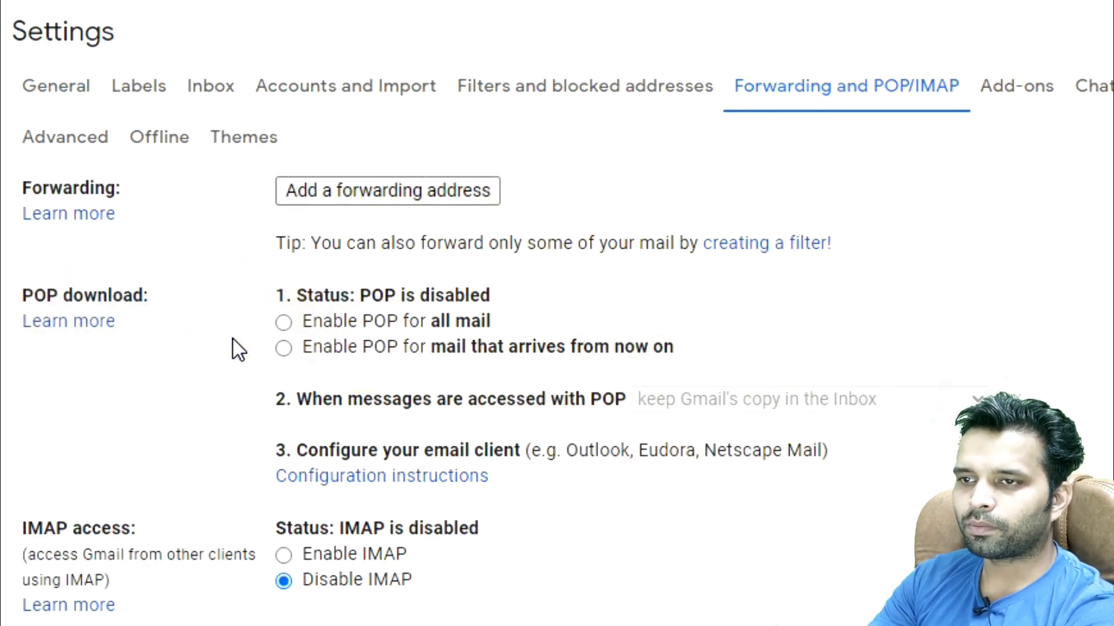
click(284, 324)
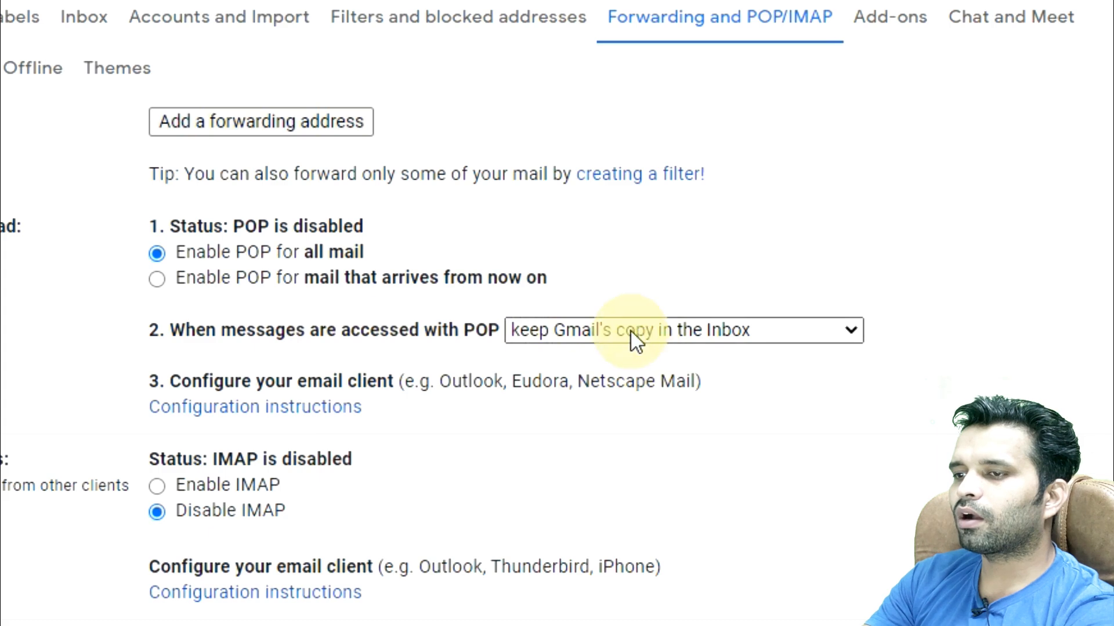
Step: Set POP-accessed messages to mark Gmail's copy as read, keep POP enabled for all mail, and save
click(578, 334)
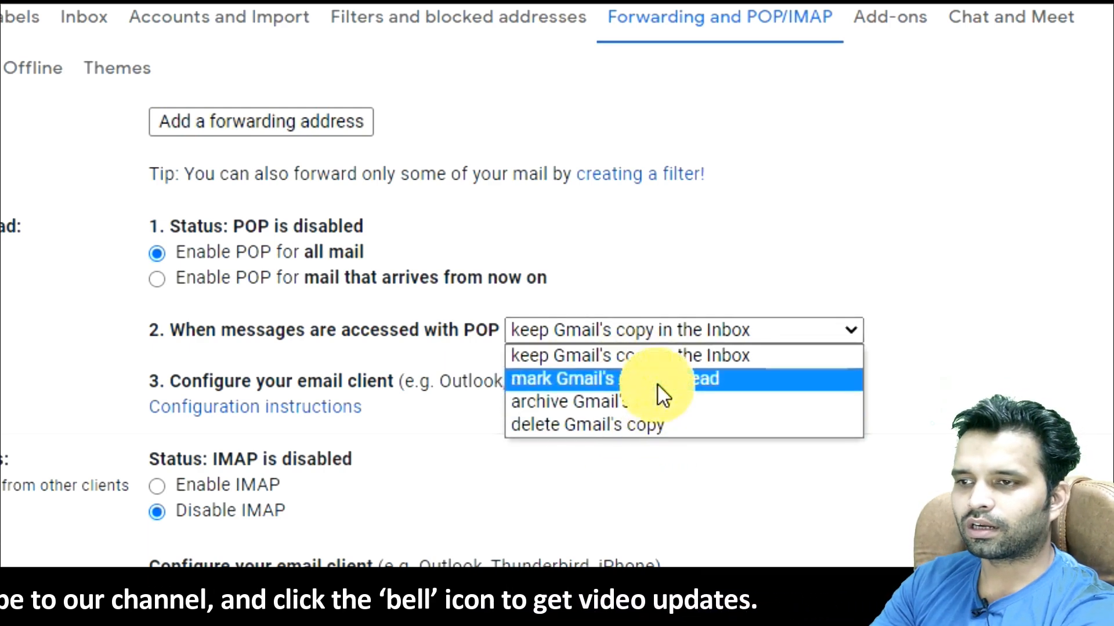
click(579, 383)
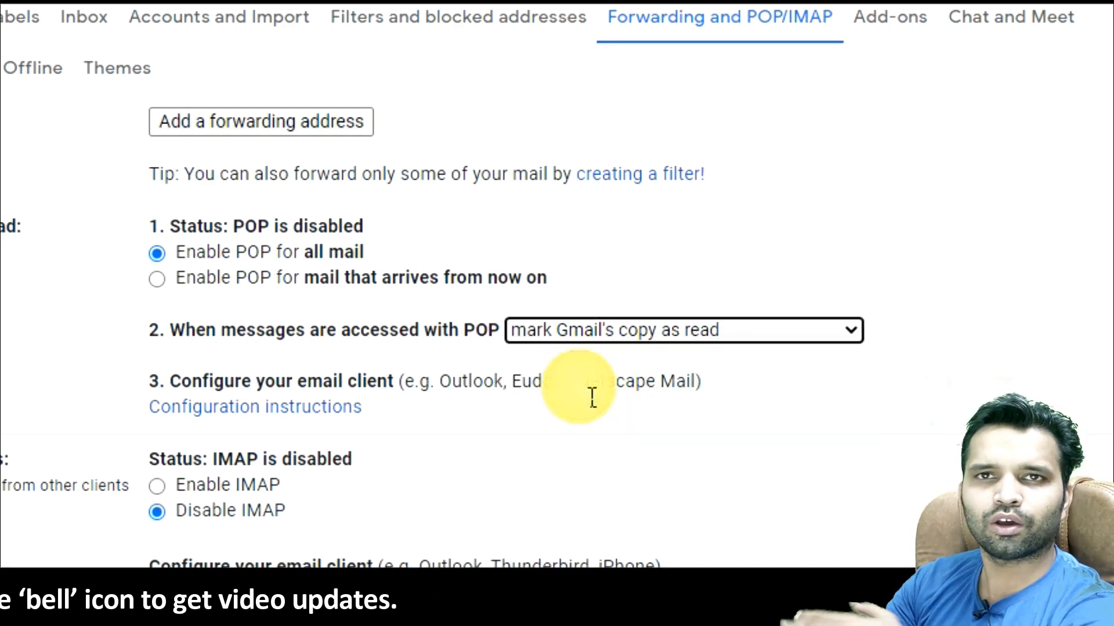
click(826, 191)
click(164, 257)
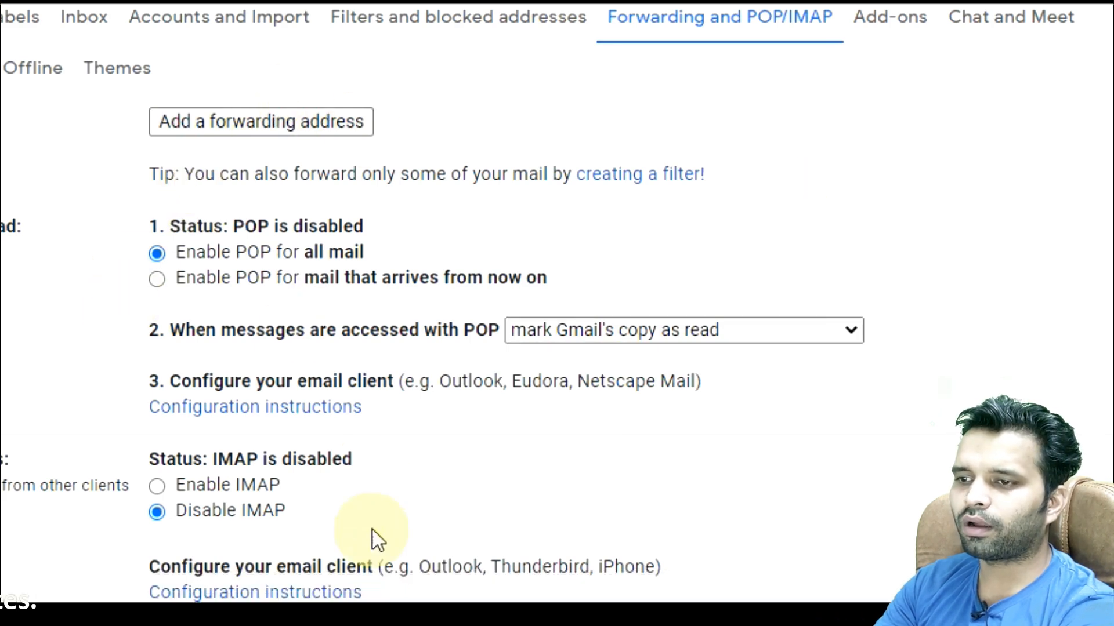
click(405, 564)
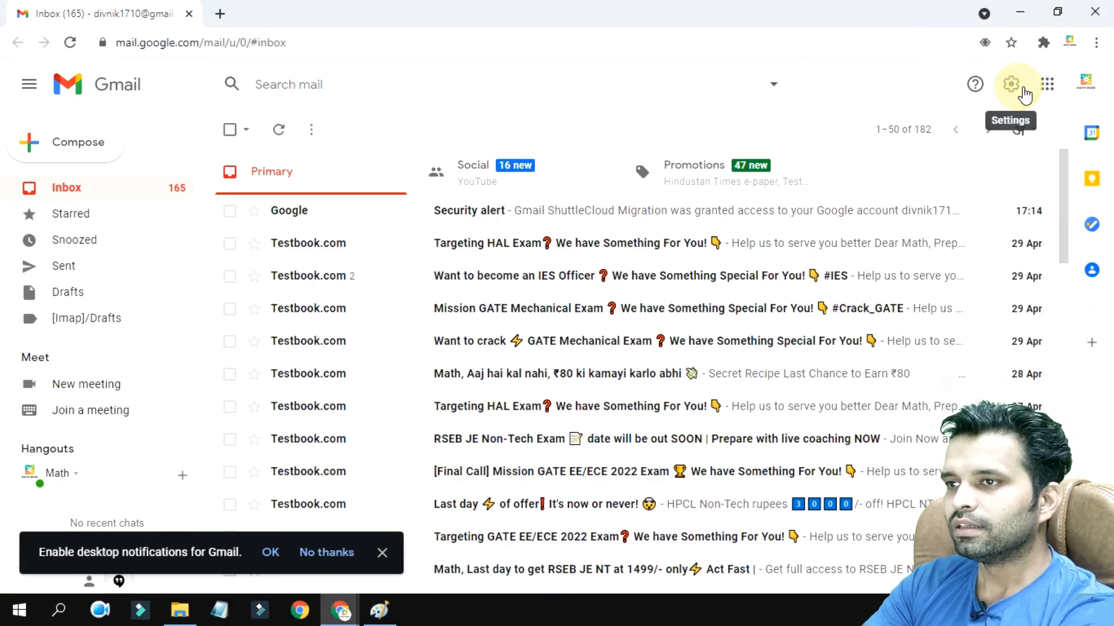
Step: In the receiving account, open Settings > Accounts and Import at the Import mail and contacts section
click(1025, 95)
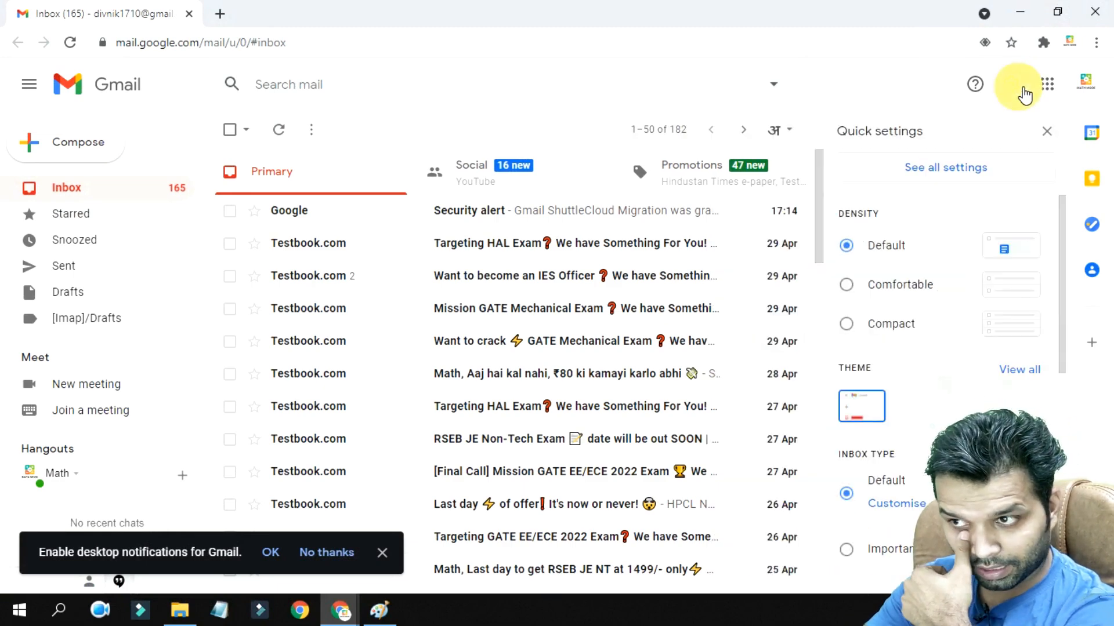
click(966, 175)
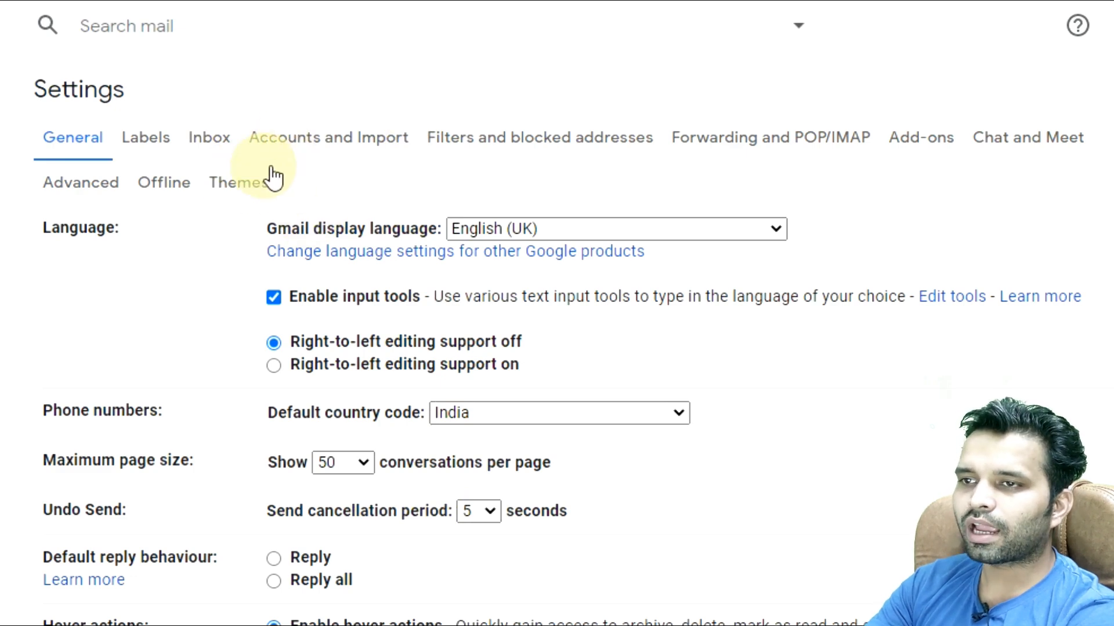
click(355, 152)
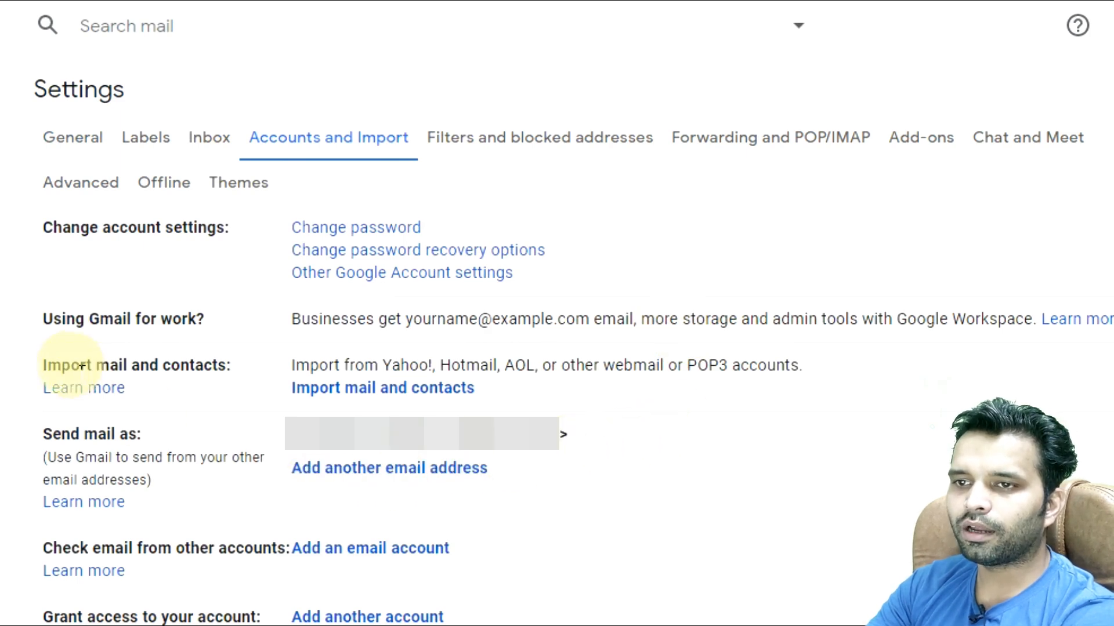
drag(145, 365, 210, 358)
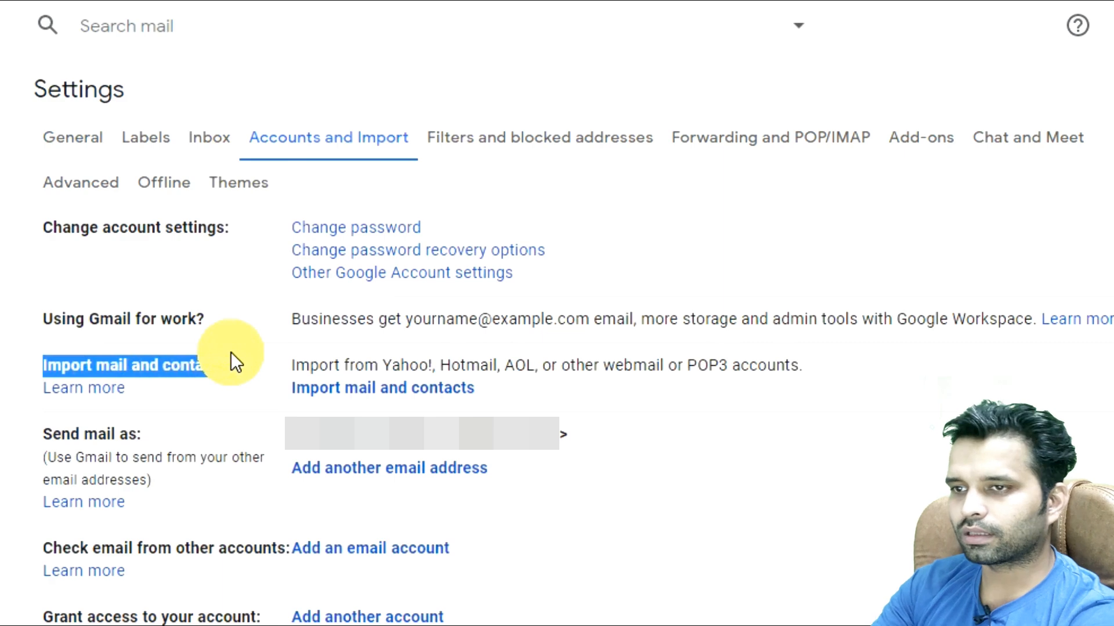
Step: Start Import mail and contacts and submit the source Gmail address to import from
click(416, 402)
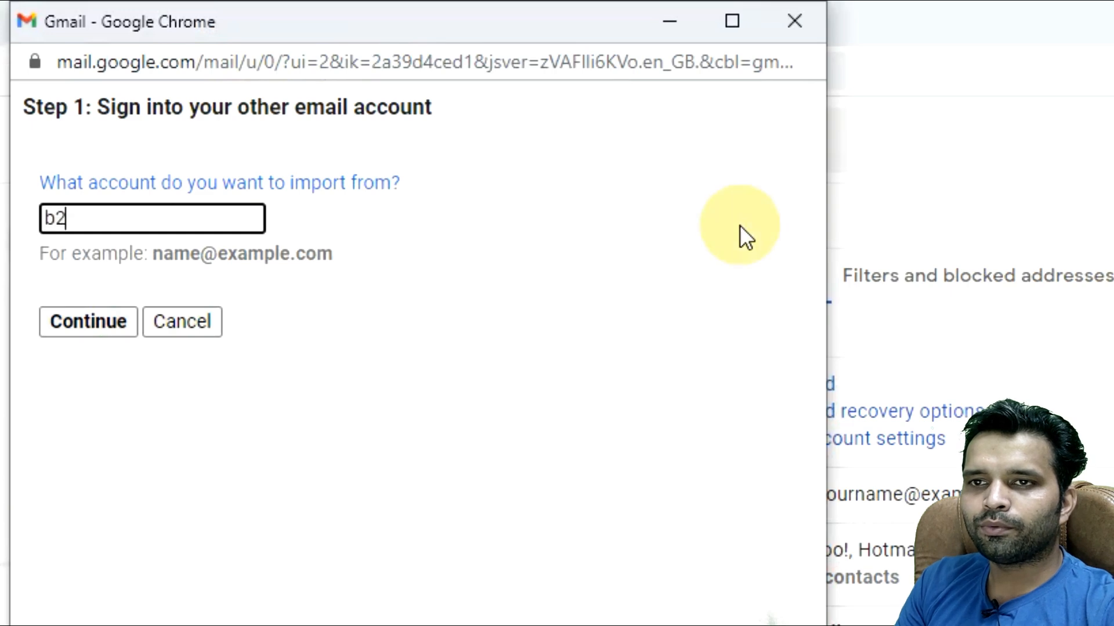
text(@gmail.co)
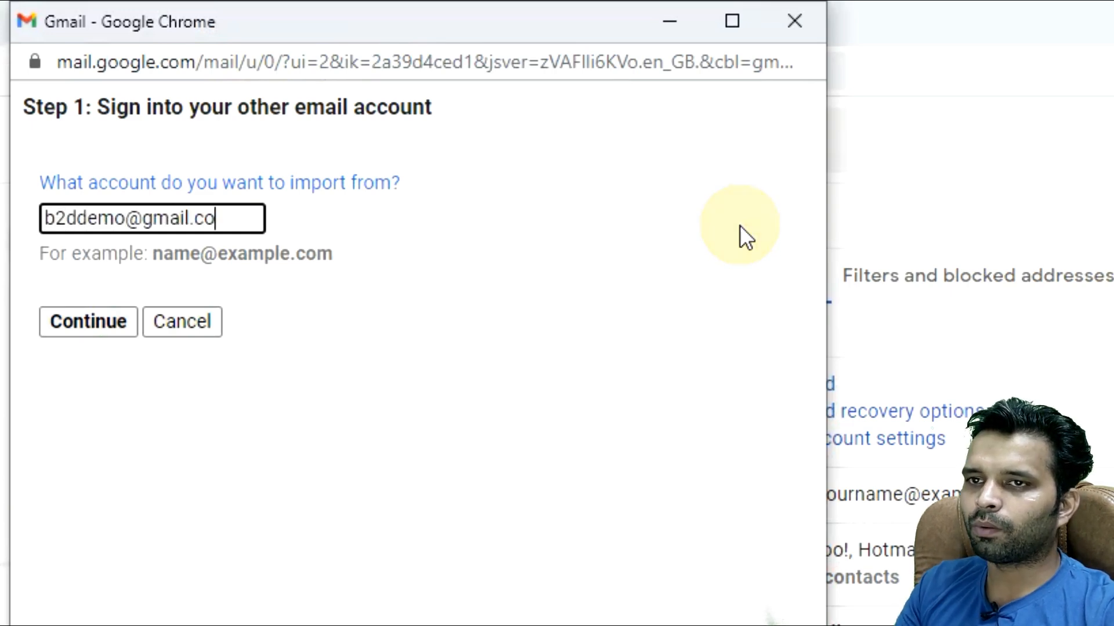
text(m)
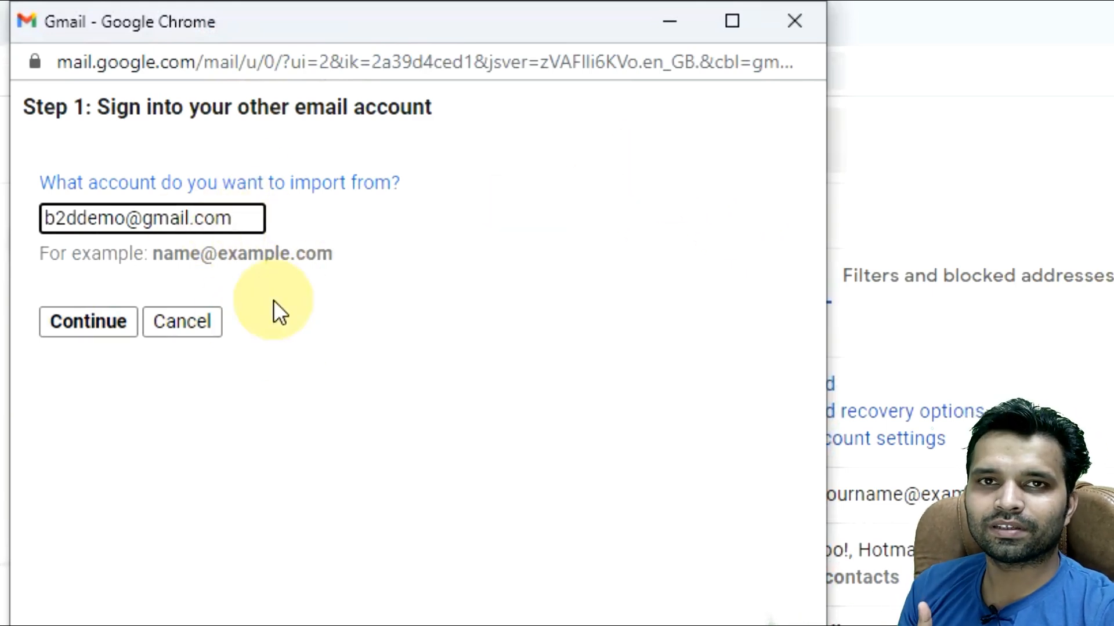
key(ctrl+a)
click(58, 320)
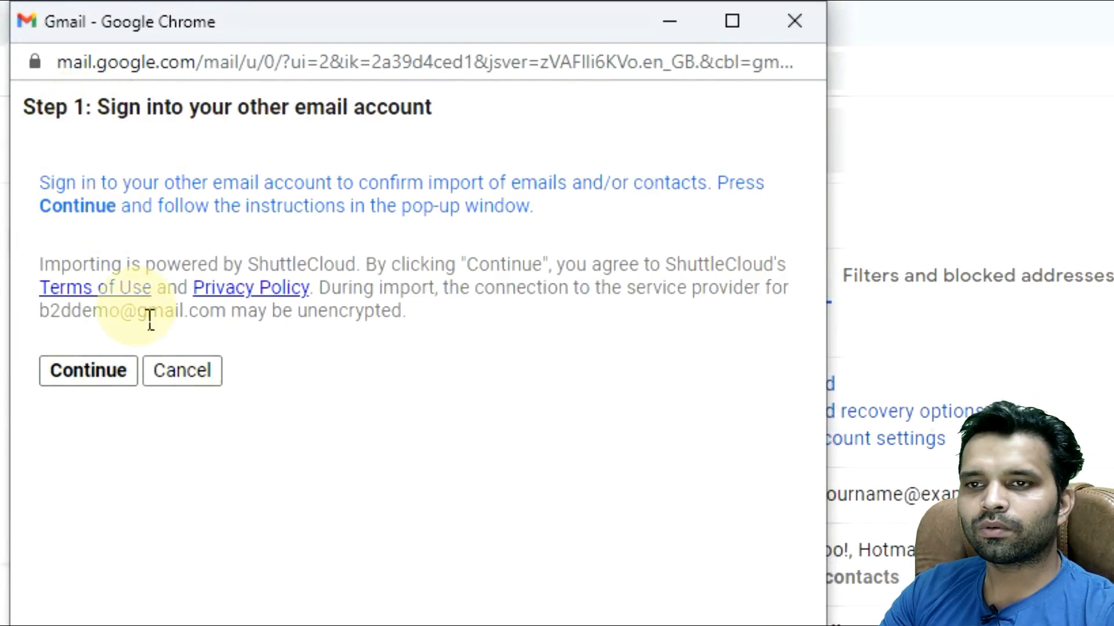
Step: Sign in as the source account and allow Gmail ShuttleCloud Migration access to it
click(116, 367)
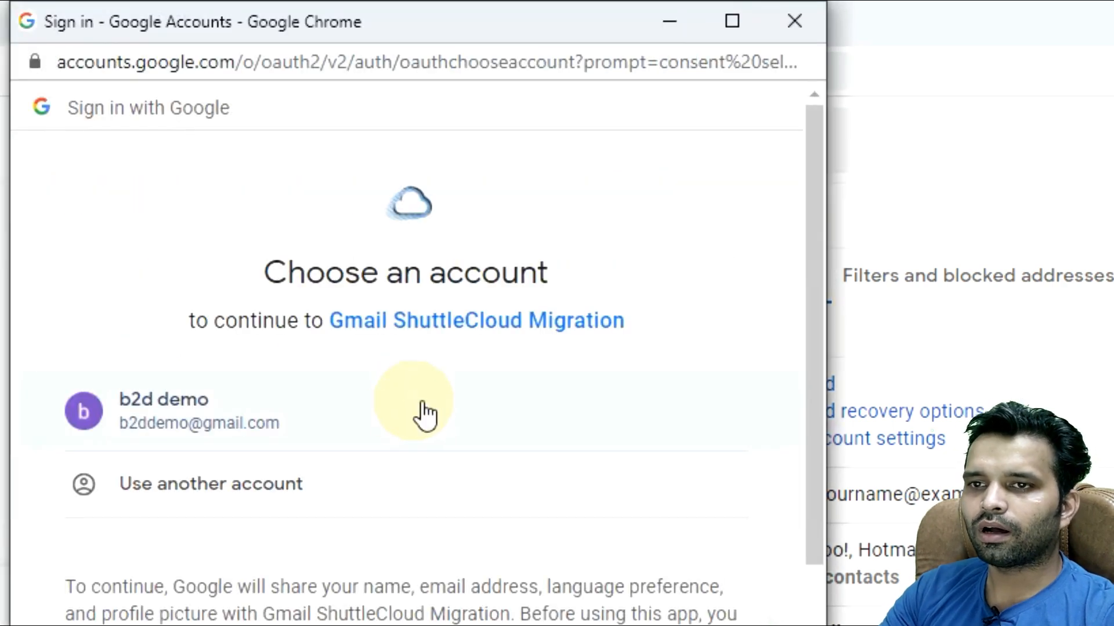
click(313, 437)
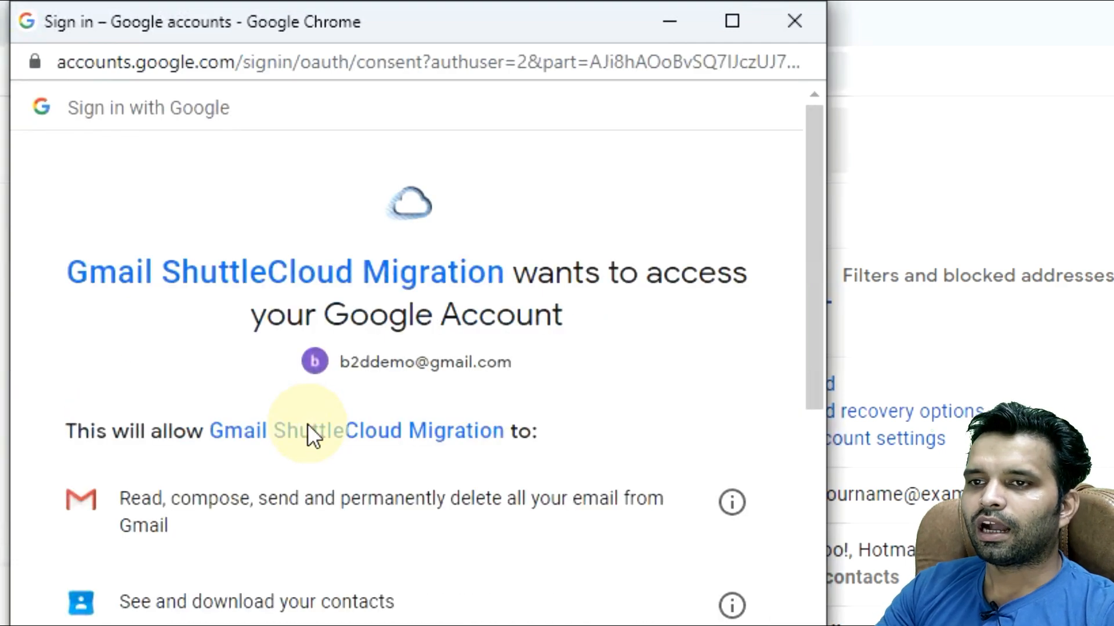
scroll(406, 290, down, 6)
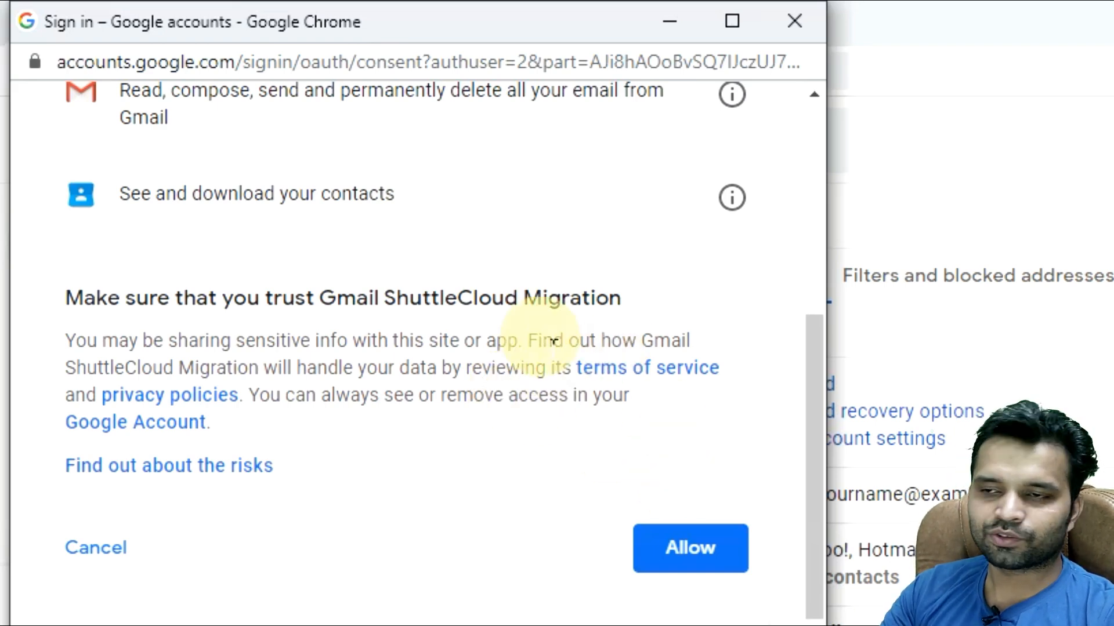
click(671, 553)
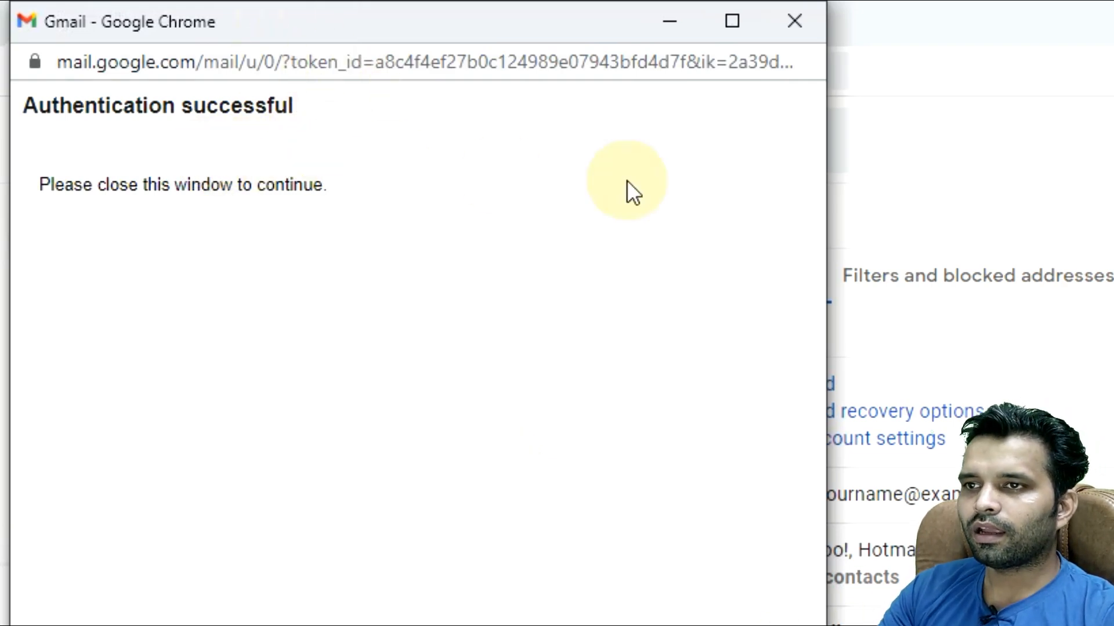
Step: Close the authentication window and import contacts, mail and 30 days of new mail
click(782, 23)
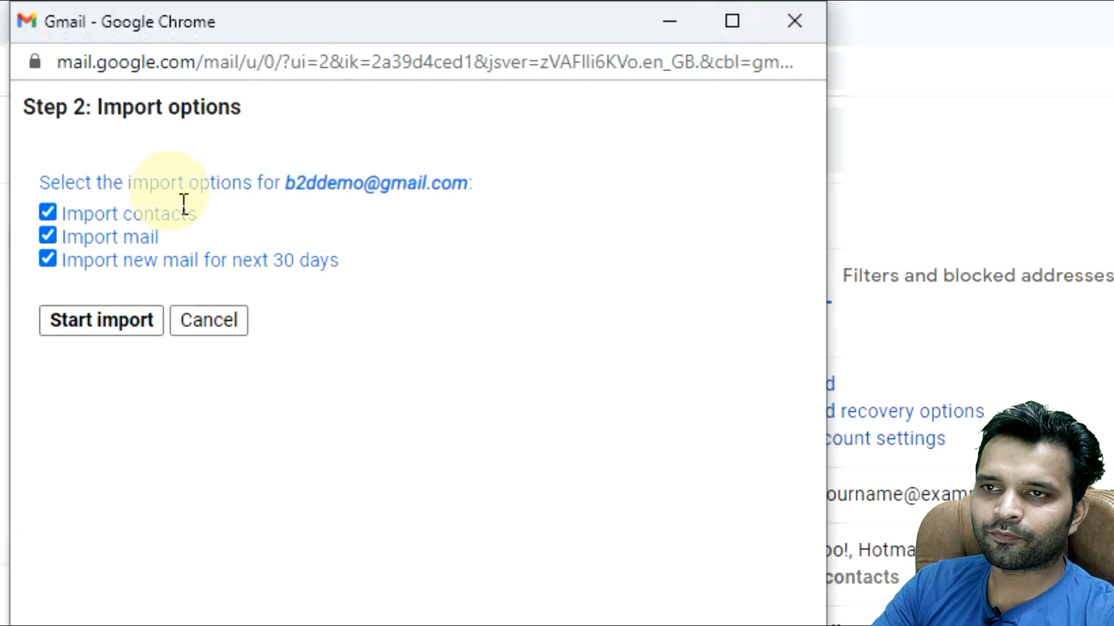
drag(284, 187, 521, 200)
click(520, 200)
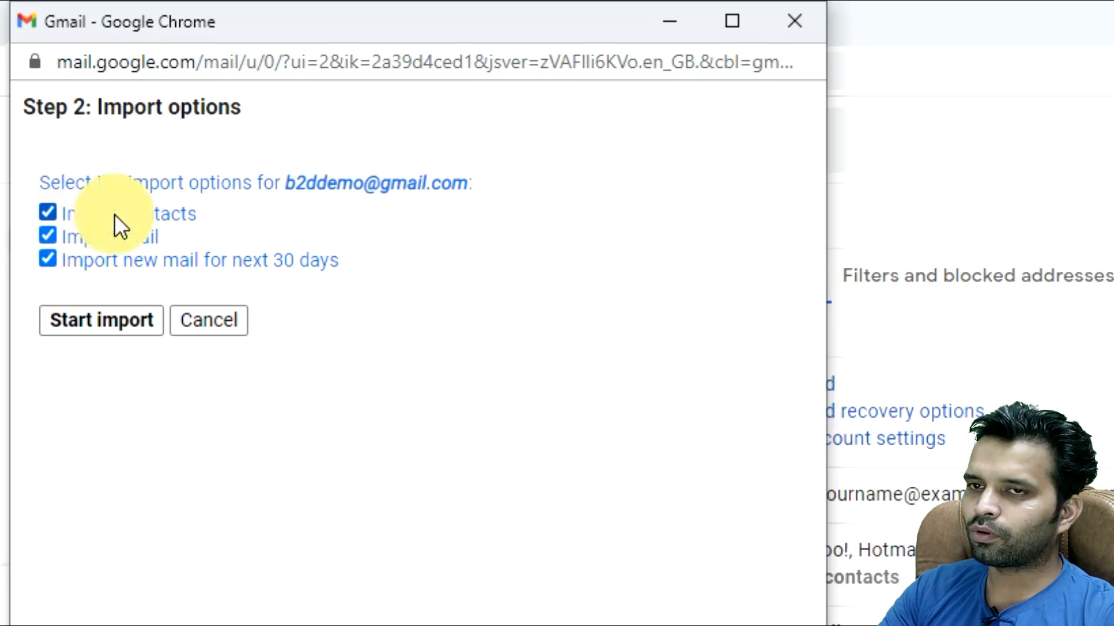
drag(66, 237, 162, 234)
drag(67, 272, 133, 255)
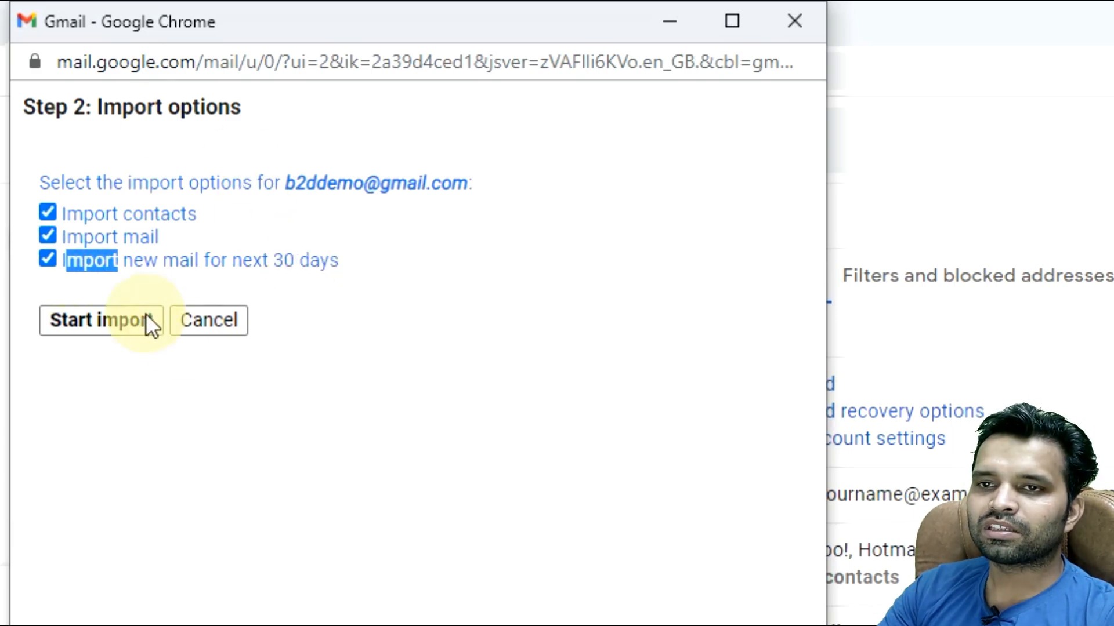
click(120, 322)
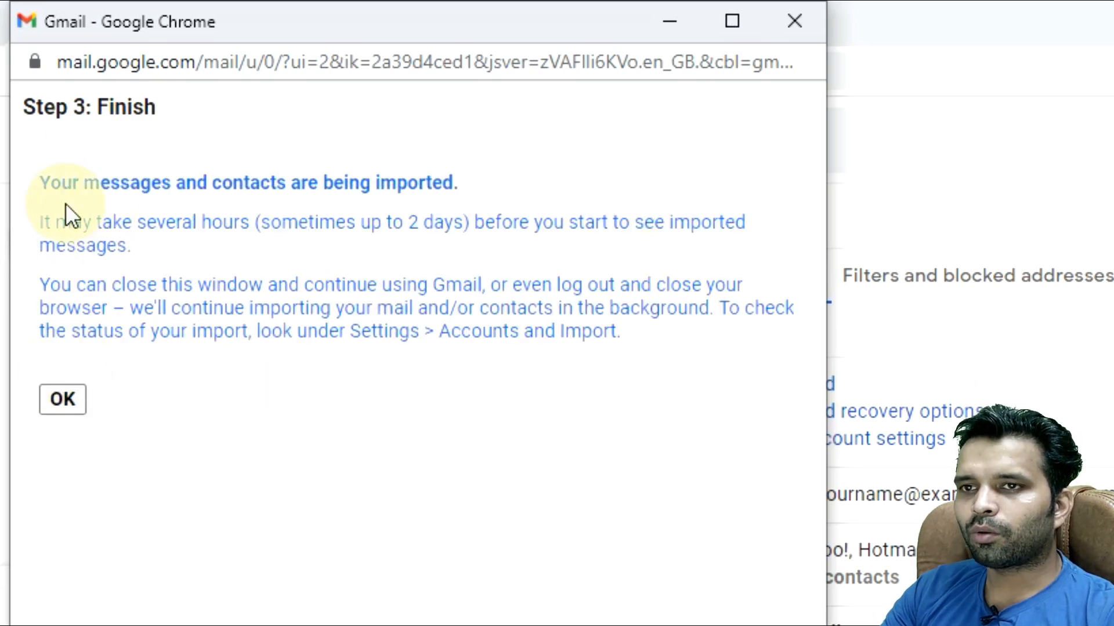
Step: Dismiss the Step 3: Finish window with OK to return to Accounts and Import
drag(433, 189, 467, 184)
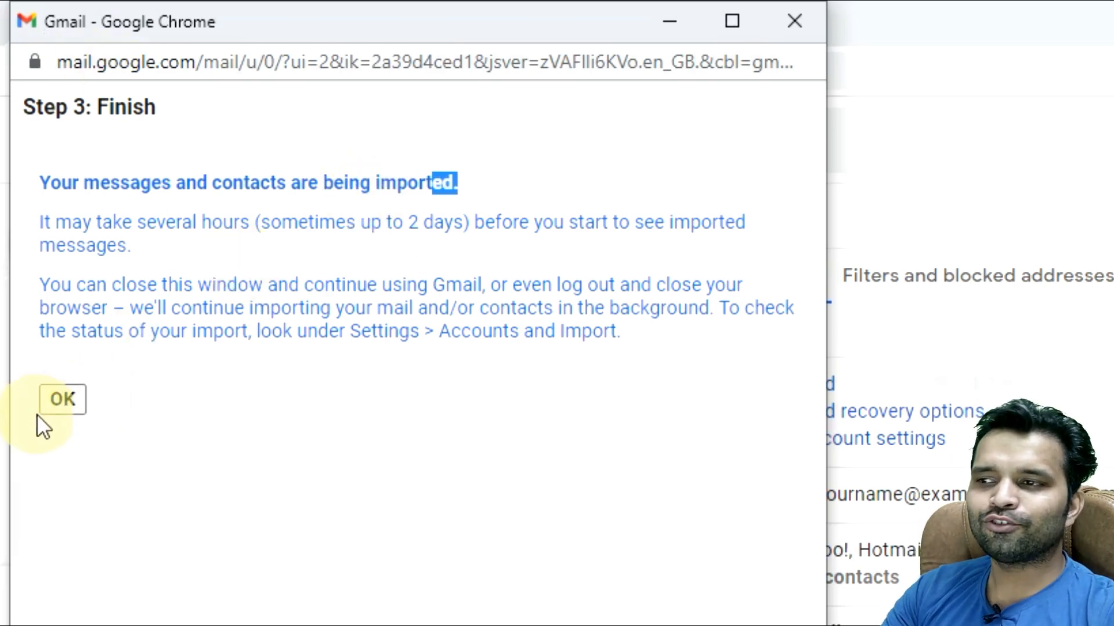
click(76, 406)
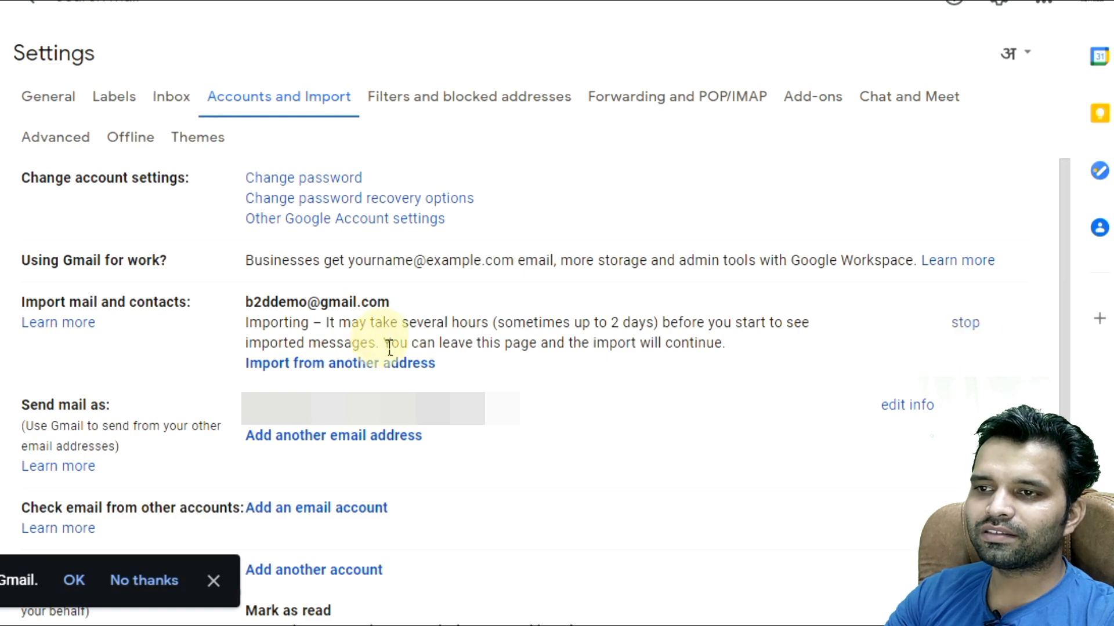
drag(313, 323, 428, 326)
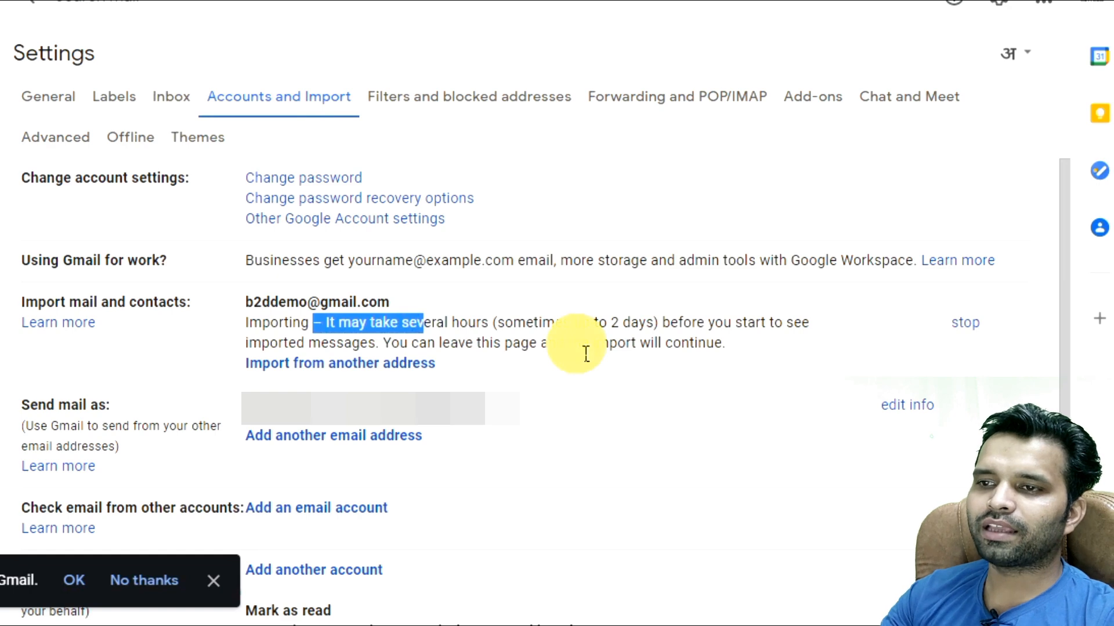
click(338, 328)
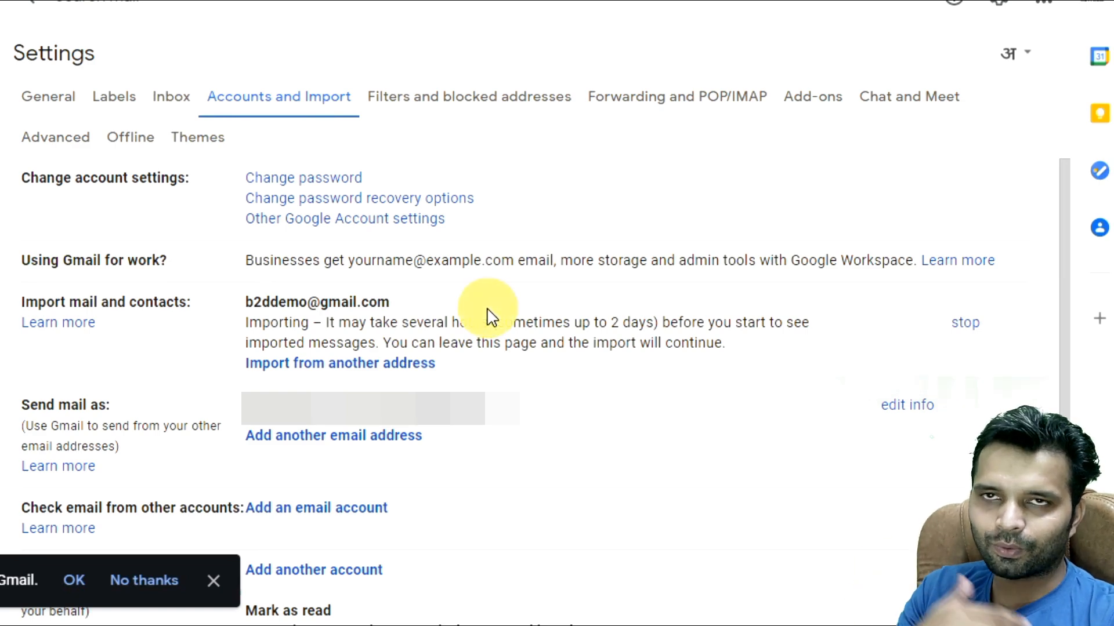
drag(620, 322, 630, 323)
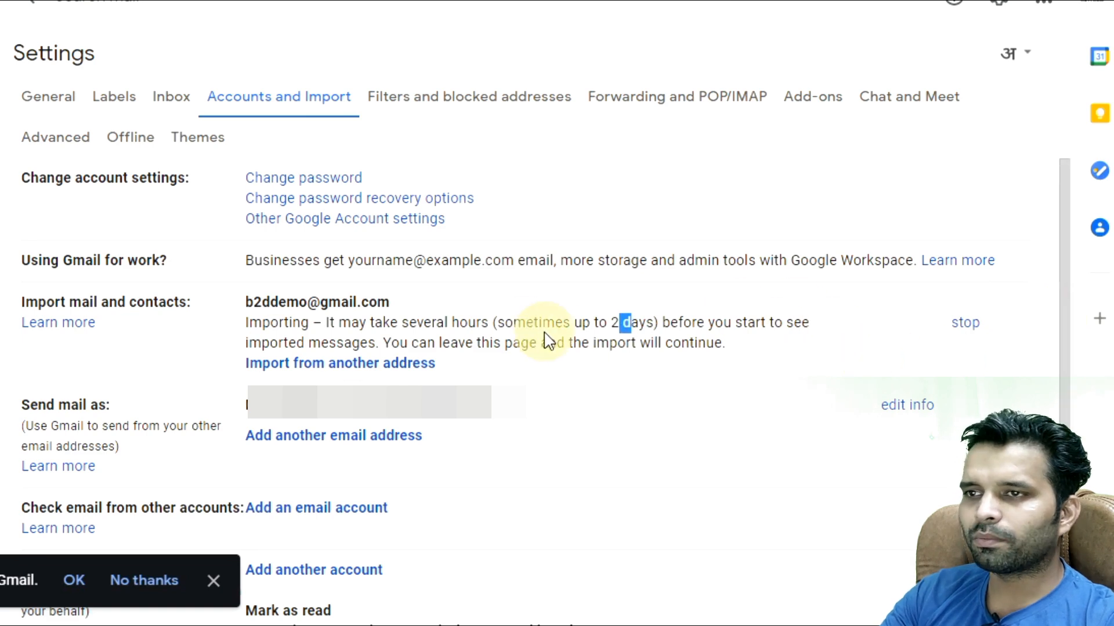
click(505, 352)
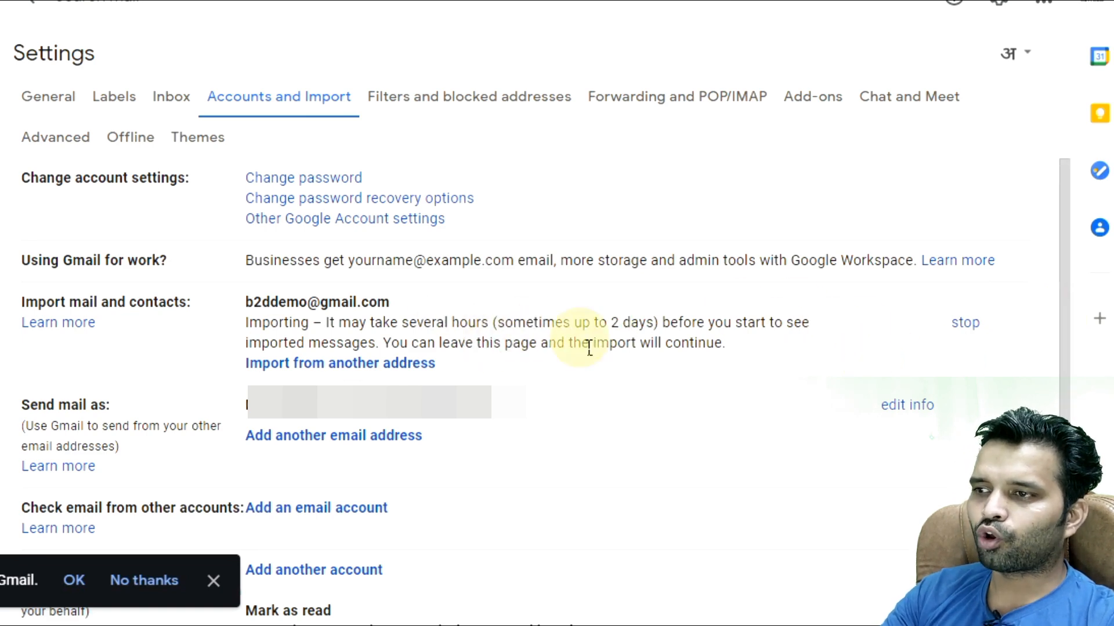